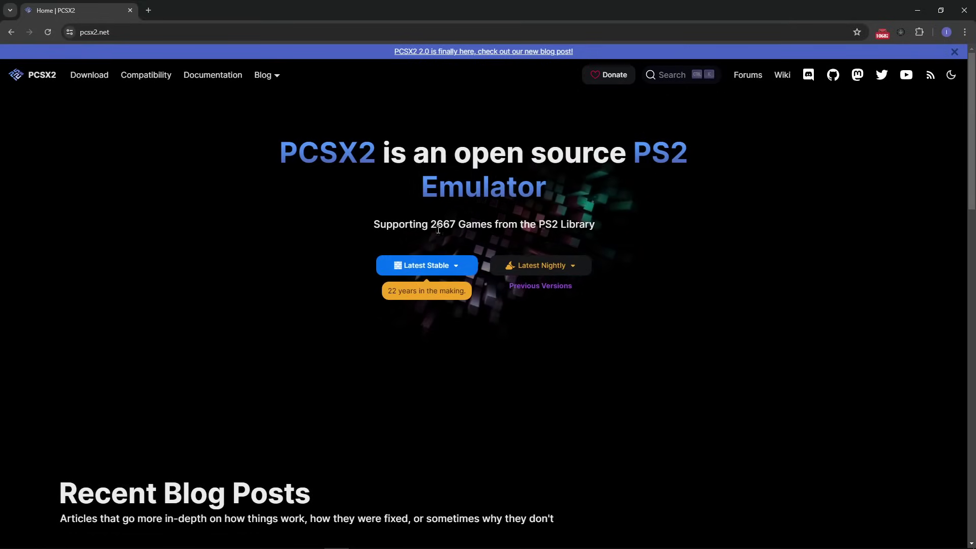
- Download pcsx2-v2.0.2-windows-x64-installer.exe from the Latest Stable downloads on pcsx2.net
left_click(427, 266)
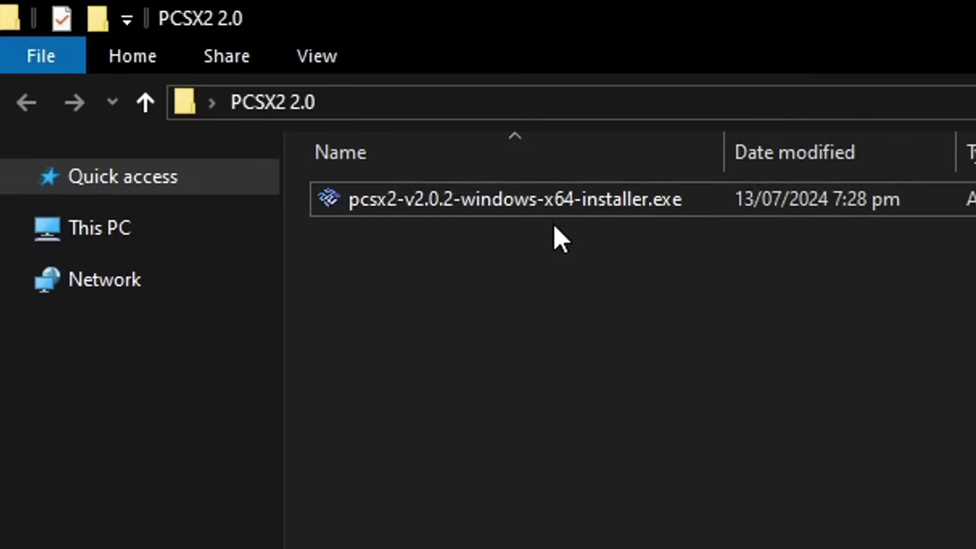
- Run pcsx2-v2.0.2-windows-x64-installer.exe and allow it past the SmartScreen warning
left_click(483, 210)
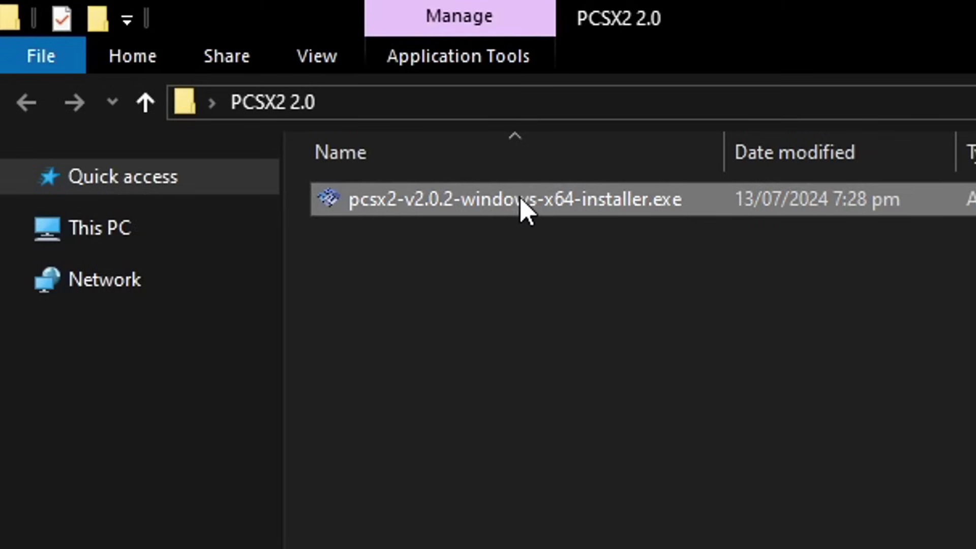
double_click(523, 211)
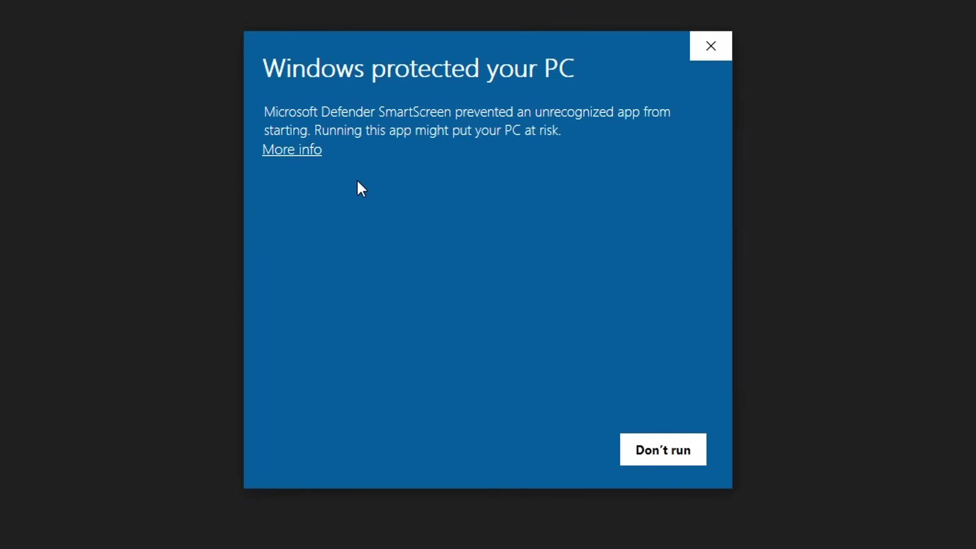
left_click(308, 150)
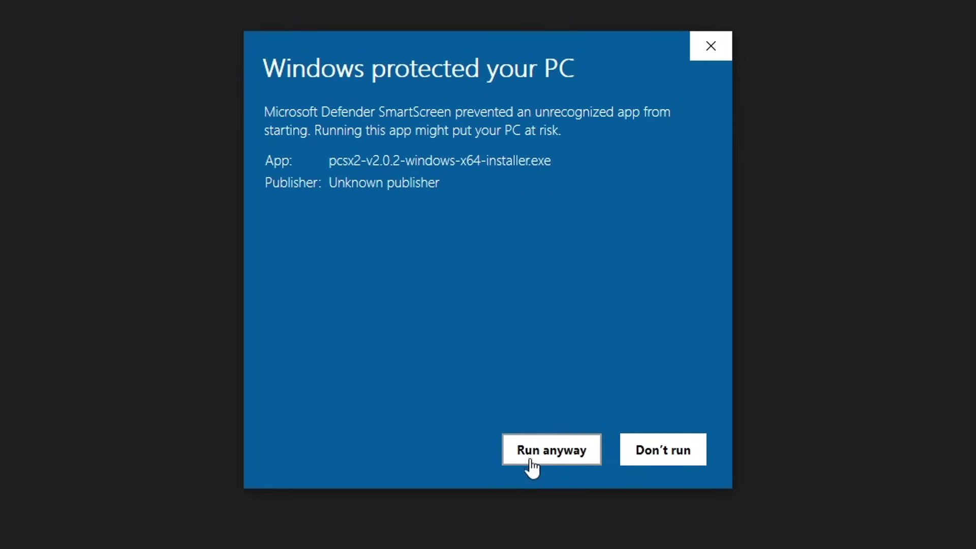
left_click(557, 461)
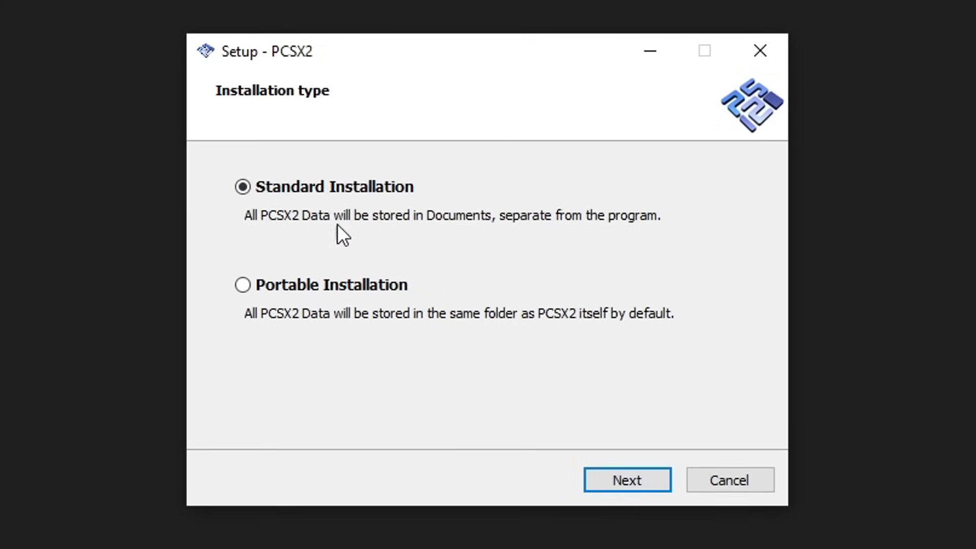
- Choose a portable installation with C:\PCSX2 as the install location
left_click(265, 288)
left_click(629, 477)
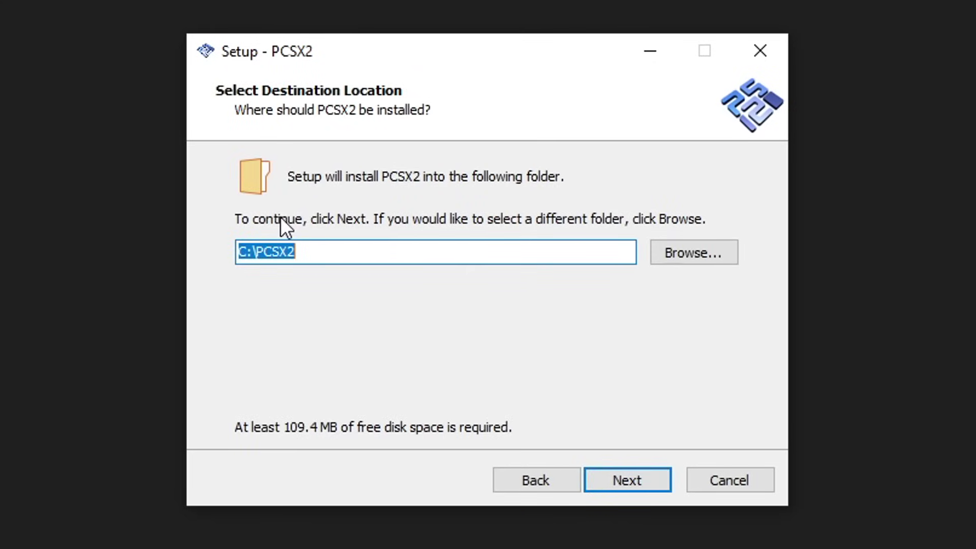
left_click(329, 253)
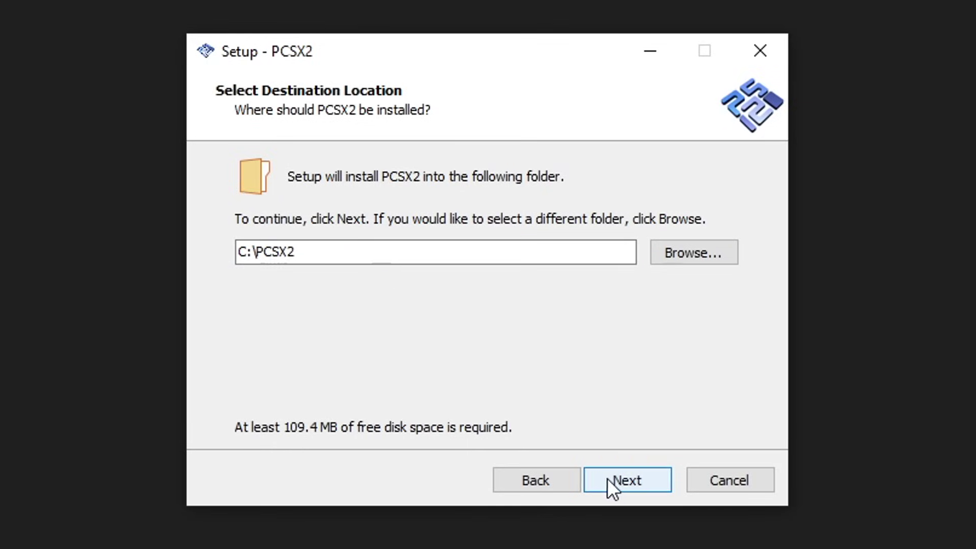
left_click(629, 481)
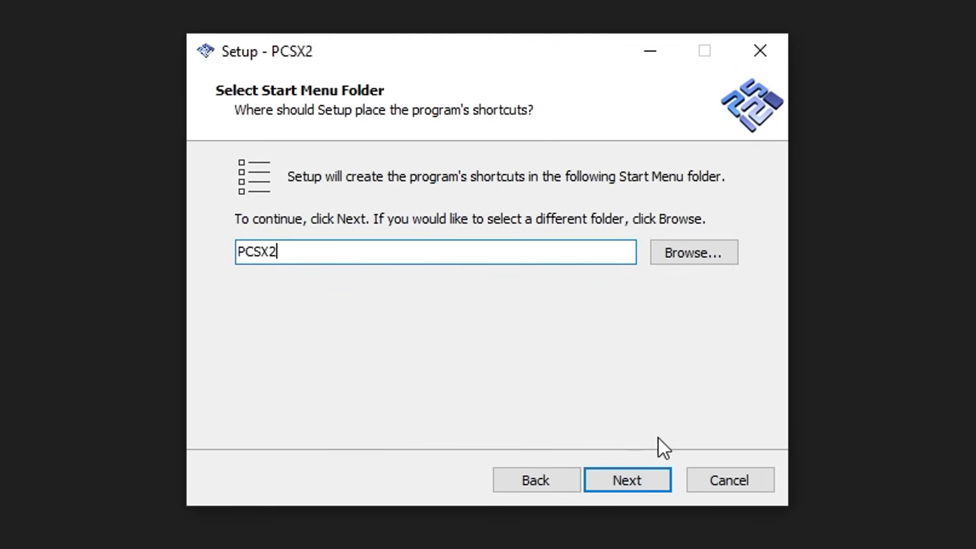
- Keep the Start Menu folder and desktop shortcut, install, and finish with PCSX2 launching
left_click(631, 478)
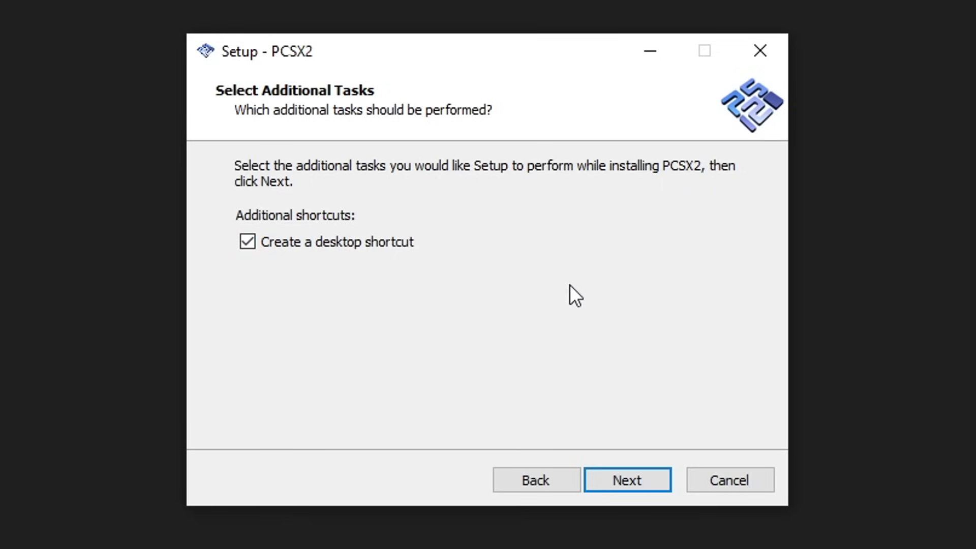
left_click(628, 482)
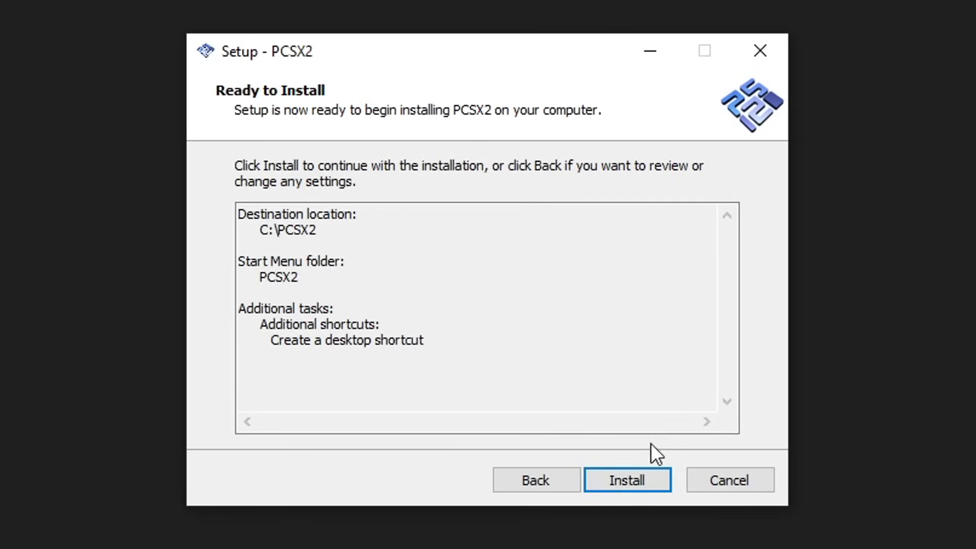
left_click(631, 484)
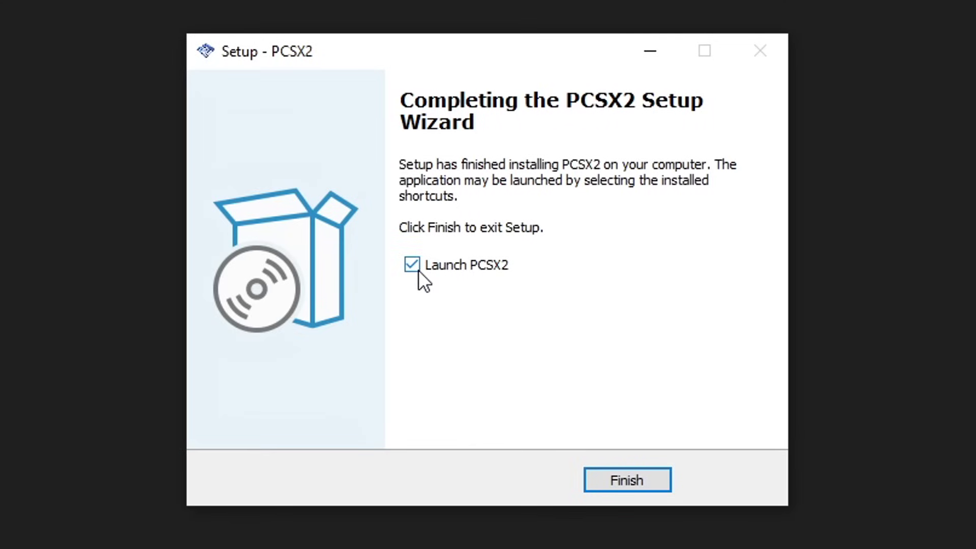
left_click(630, 480)
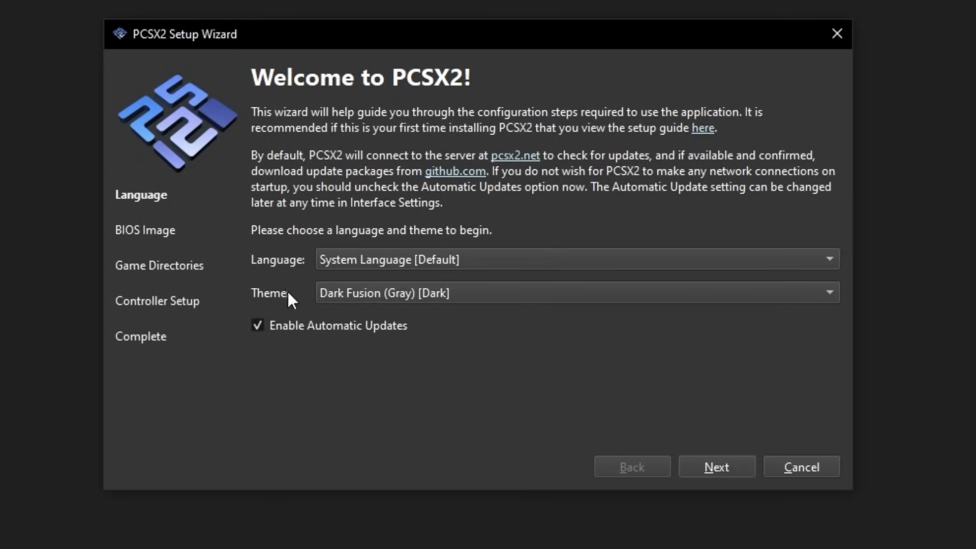
- Keep System Language as the wizard's language
left_click(386, 269)
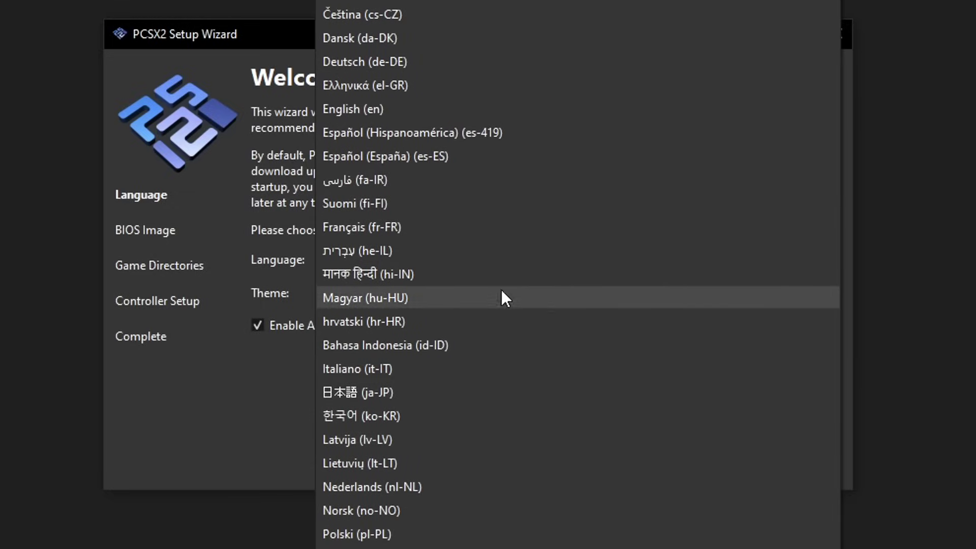
left_click(294, 242)
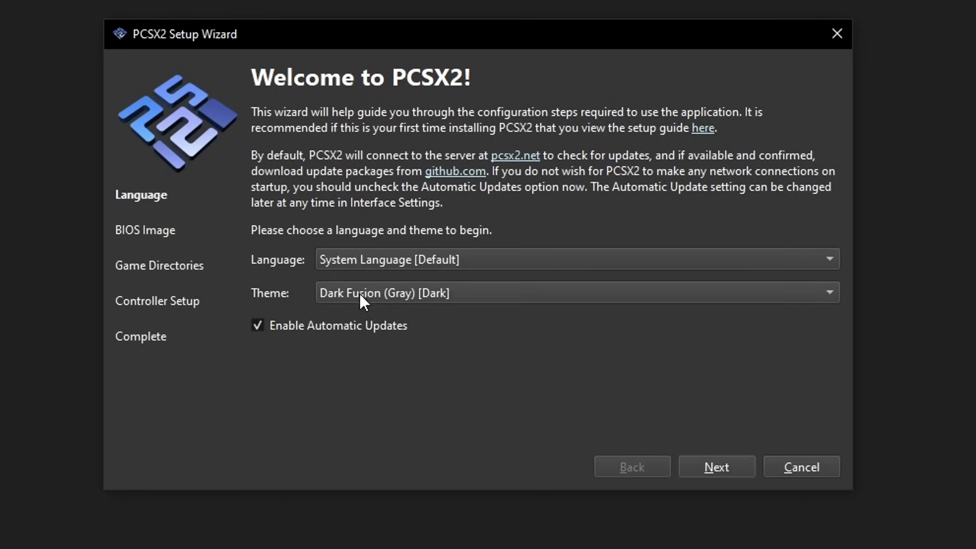
left_click(386, 298)
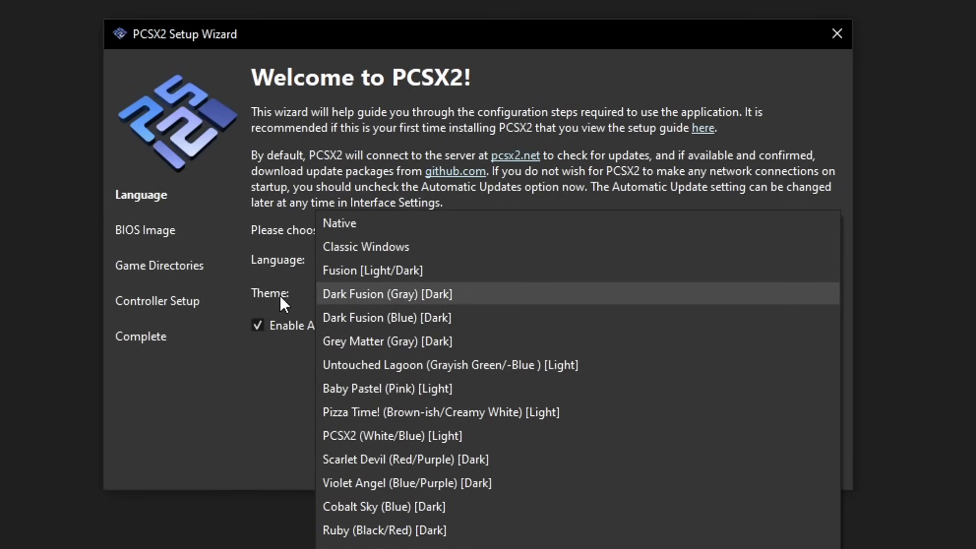
left_click(281, 299)
- Preview the Pizza Time!, Cobalt Sky and Sapphire themes, then settle on Dark Fusion (Gray) [Dark]
left_click(383, 300)
left_click(411, 413)
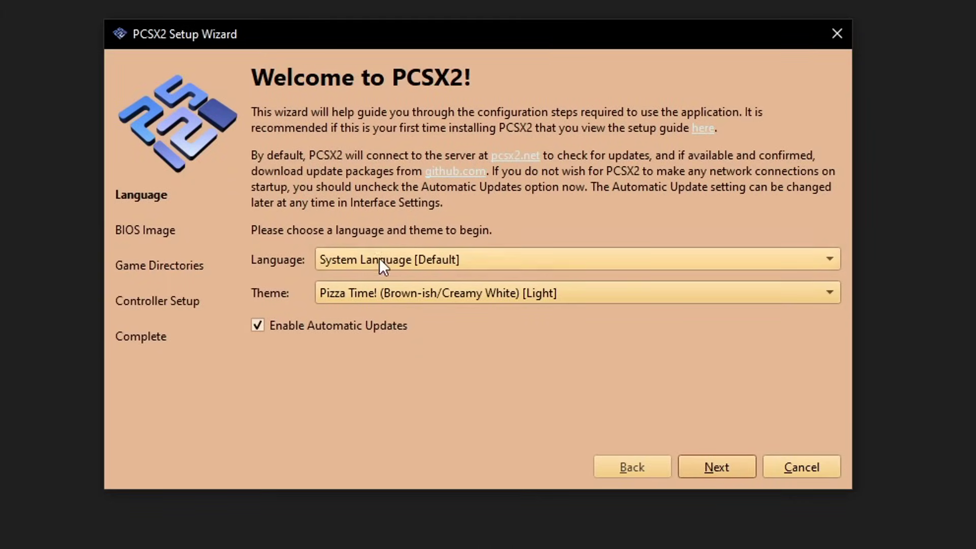
left_click(412, 294)
left_click(435, 385)
left_click(408, 296)
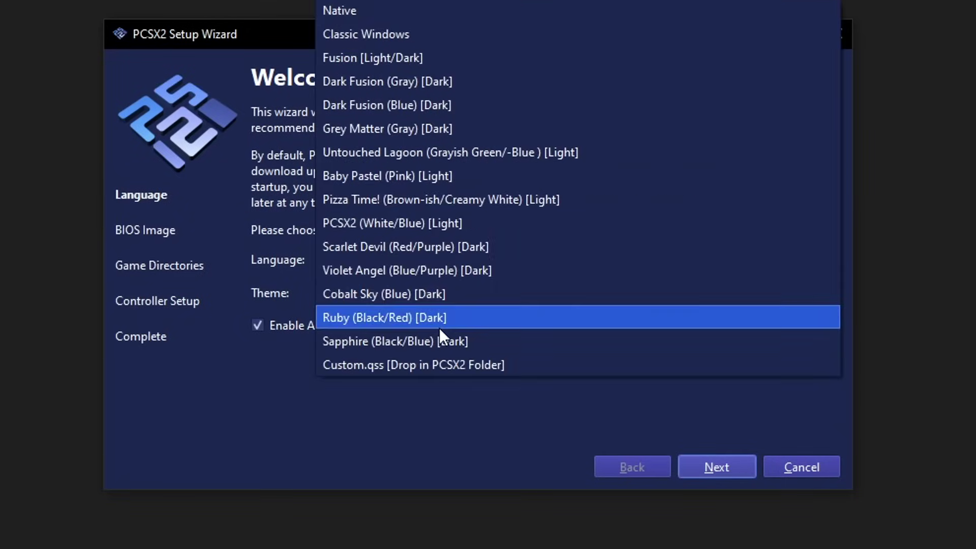
left_click(422, 339)
left_click(405, 292)
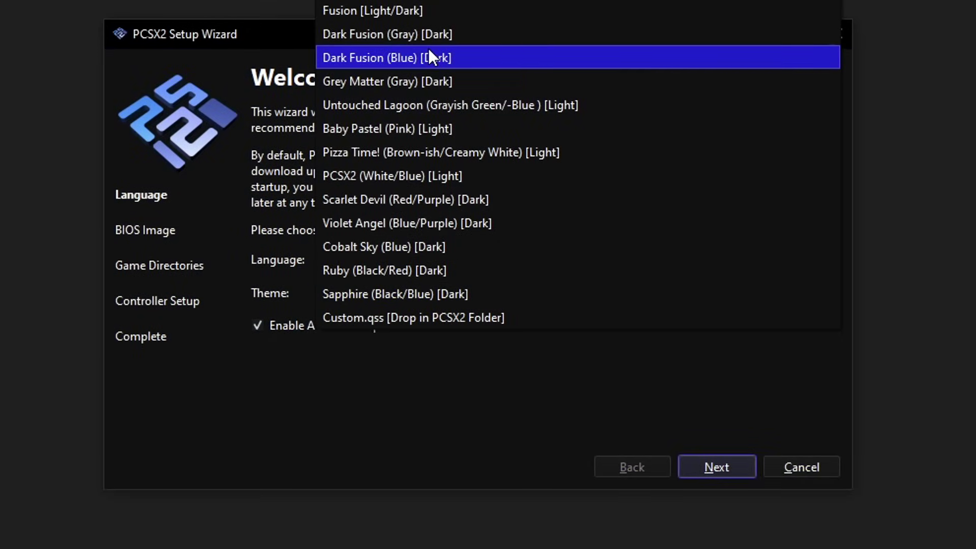
left_click(420, 34)
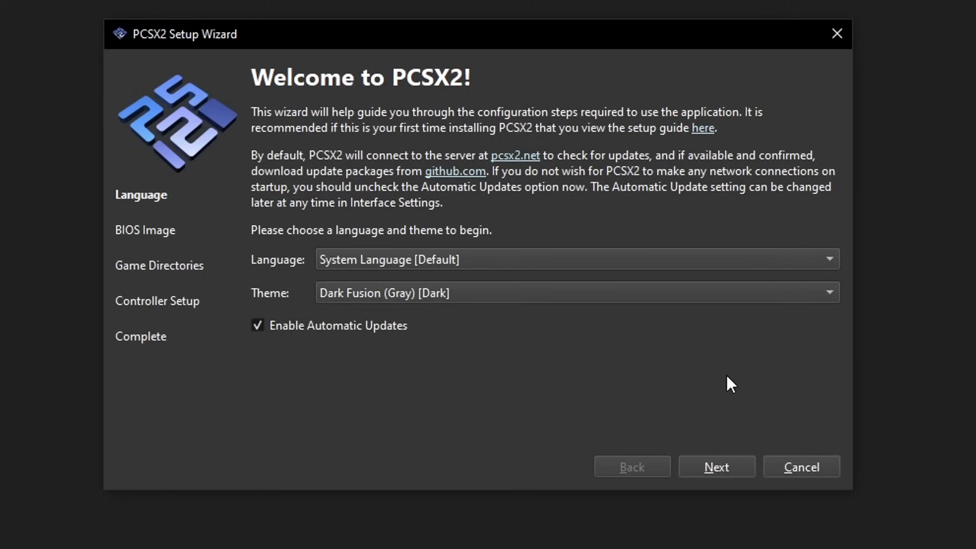
- Advance to the BIOS Image page and paste SCPH-90006.bin into C:\PCSX2\bios
left_click(724, 468)
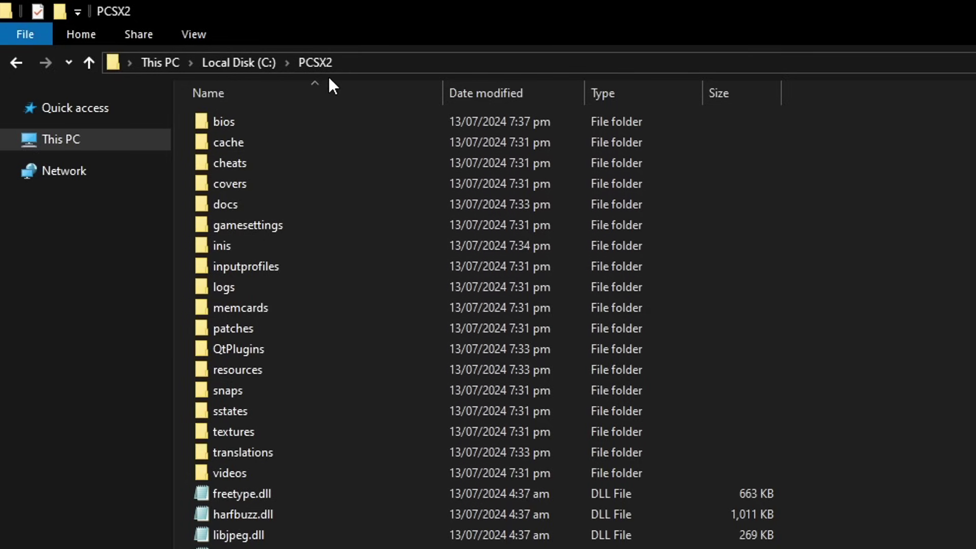
double_click(268, 124)
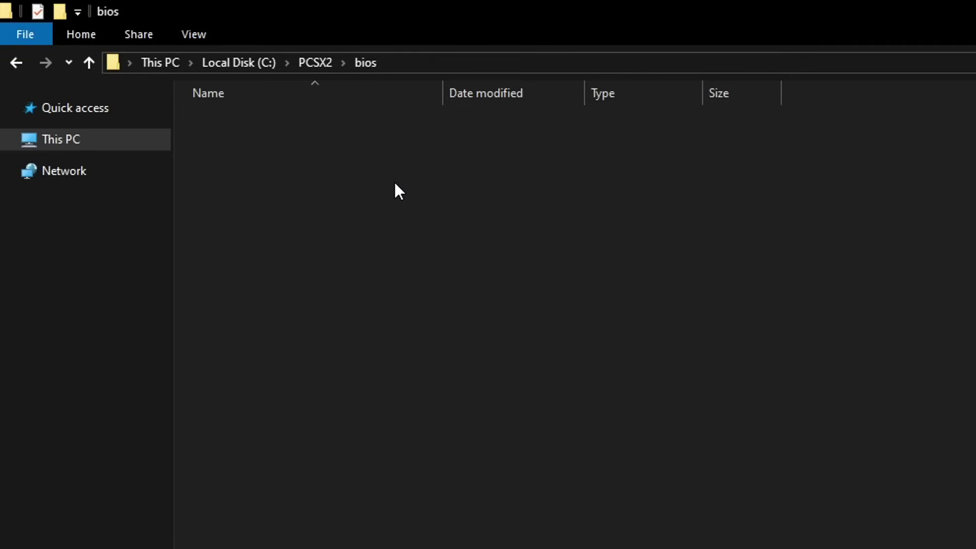
key("ctrl+v")
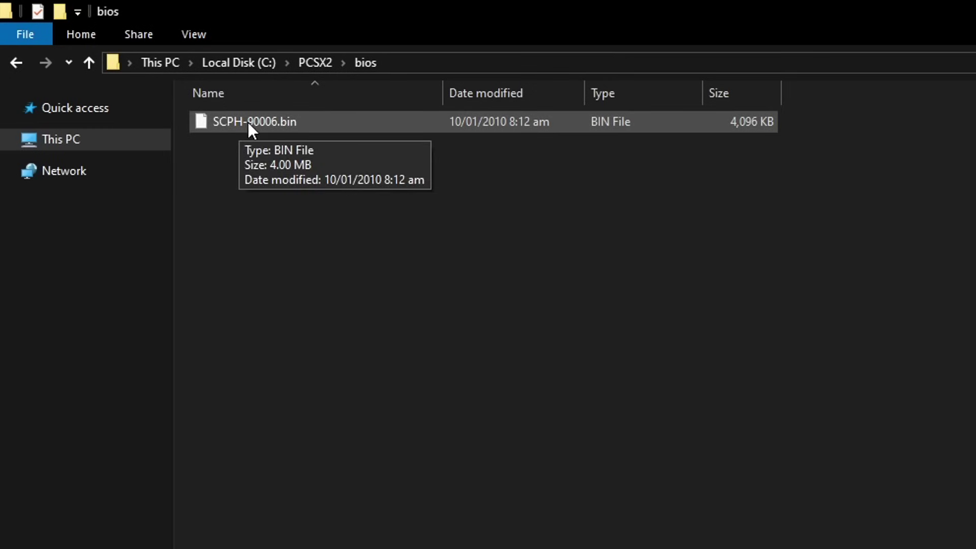
left_click(337, 151)
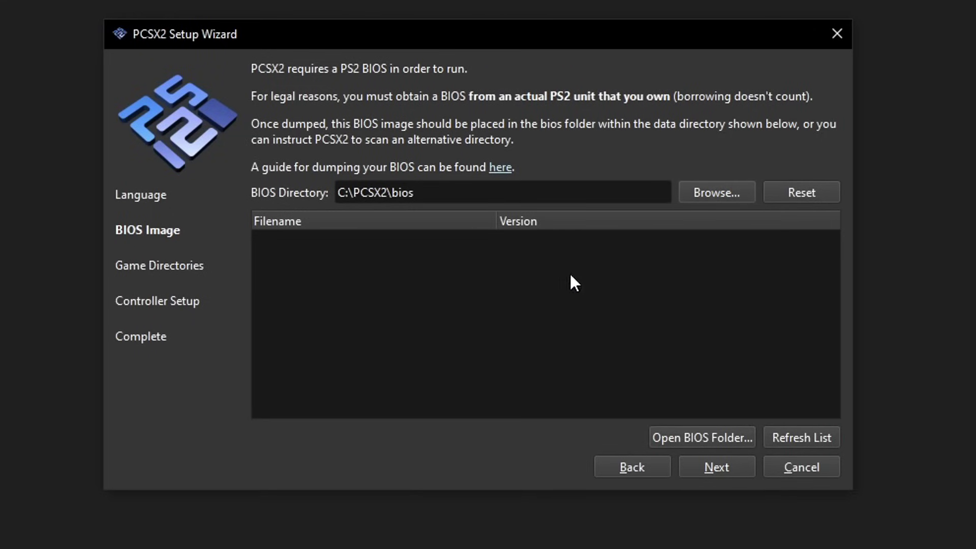
- Refresh the BIOS list, pick SCPH-90006.bin (Japan v02.20), and continue to Game Directories
left_click(807, 440)
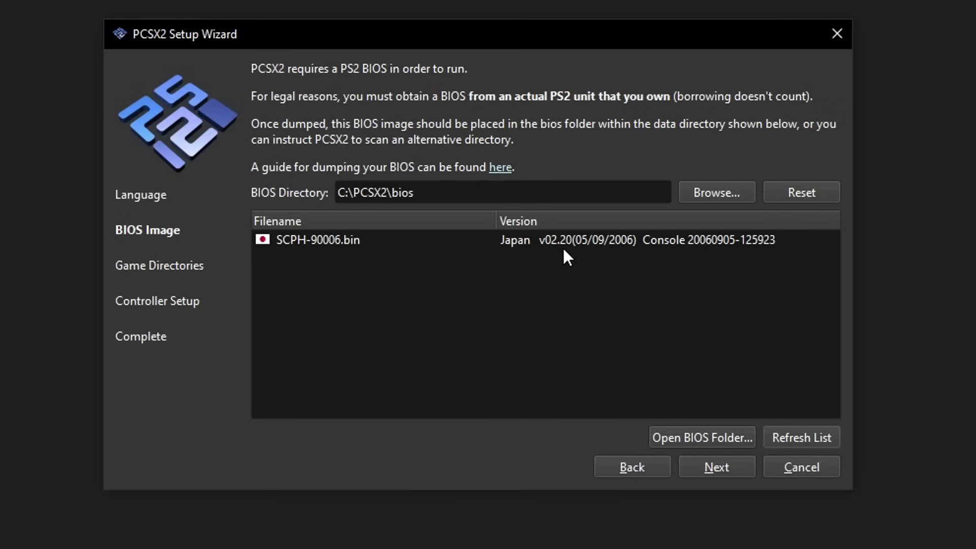
left_click(394, 248)
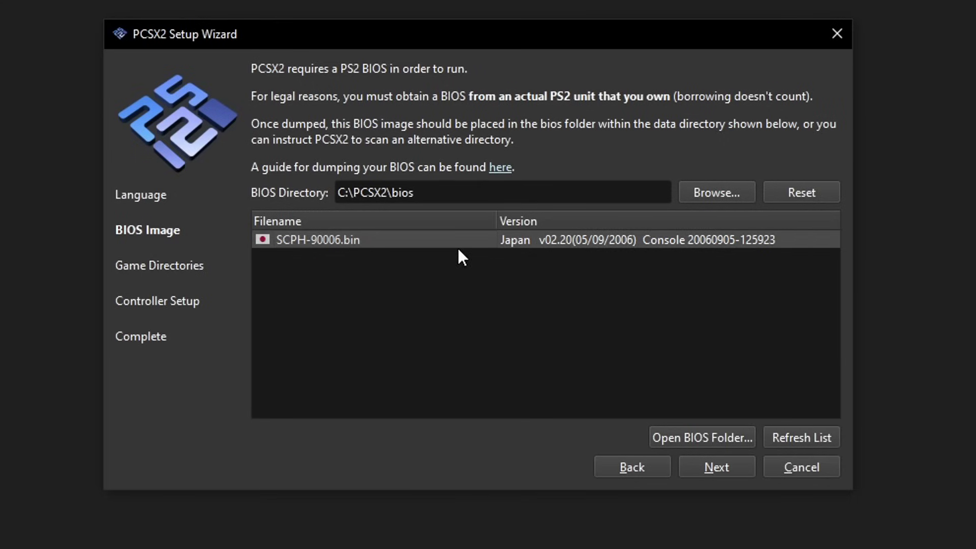
left_click(724, 466)
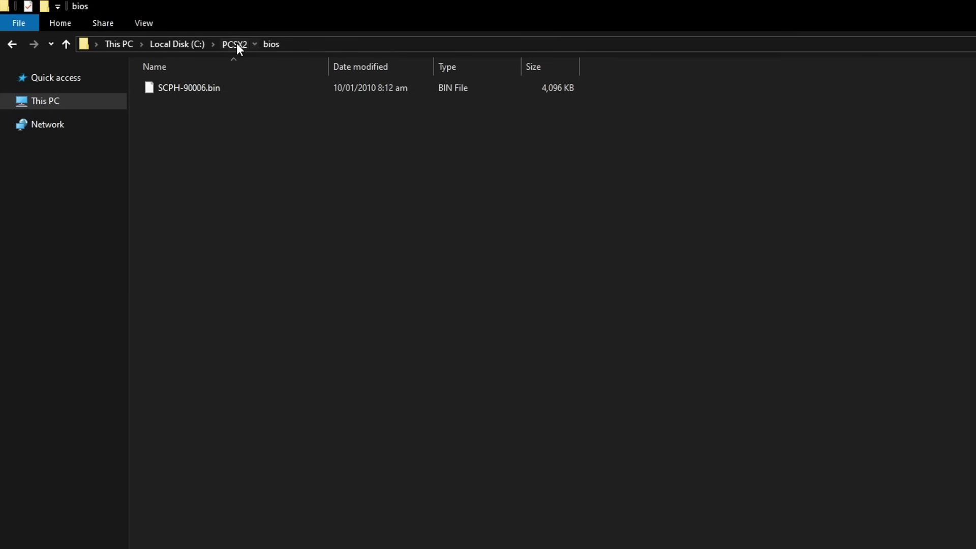
- Create a 'games' folder inside C:\PCSX2 and start adding a game search directory
left_click(235, 44)
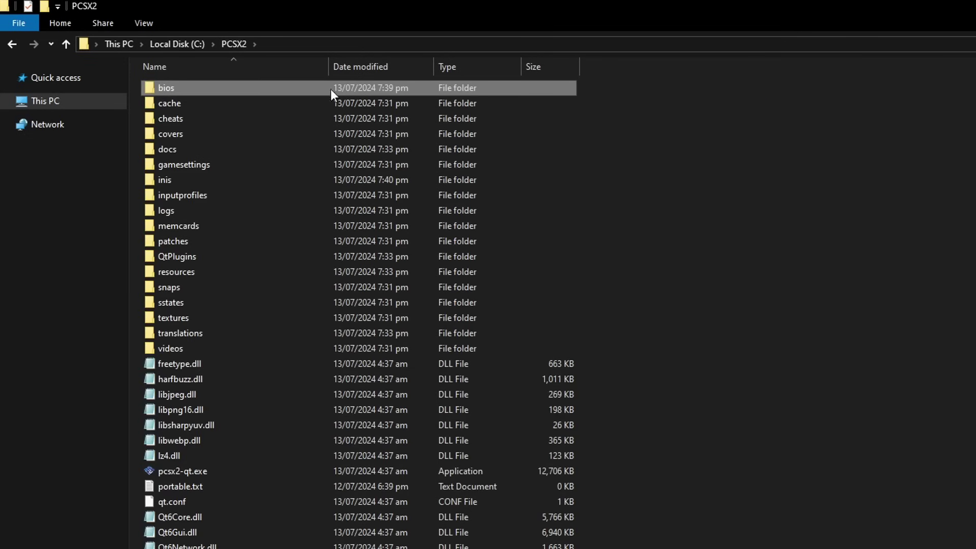
left_click(646, 160)
right_click(647, 170)
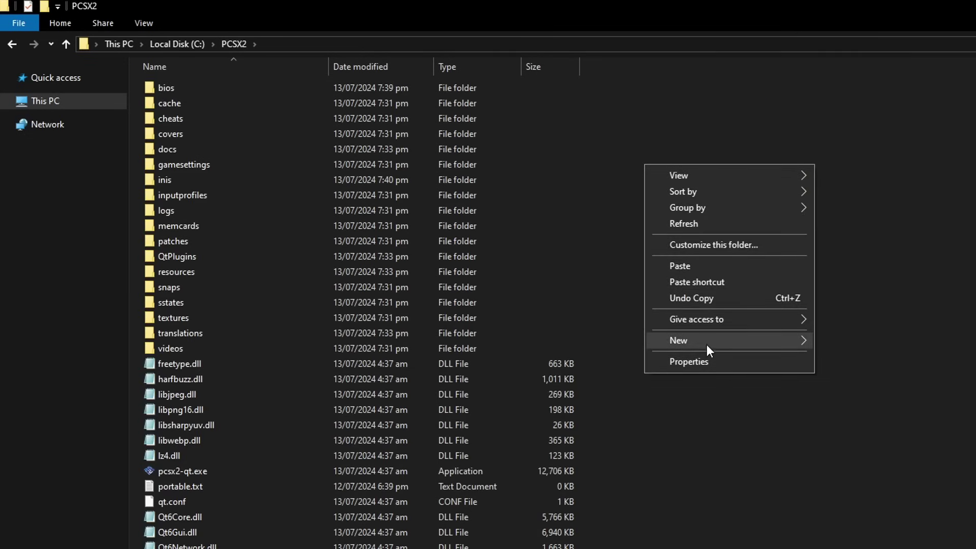
mouse_move(780, 343)
left_click(849, 344)
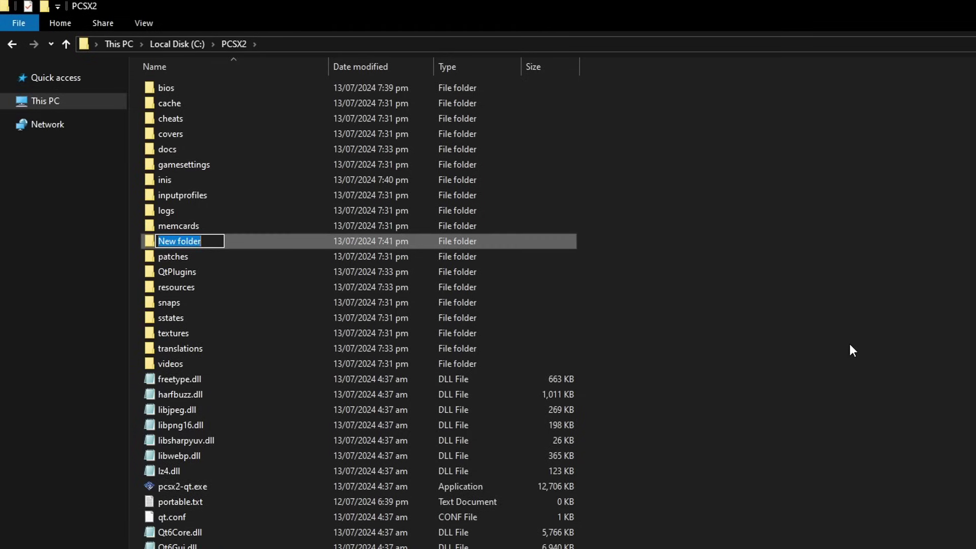
type("games")
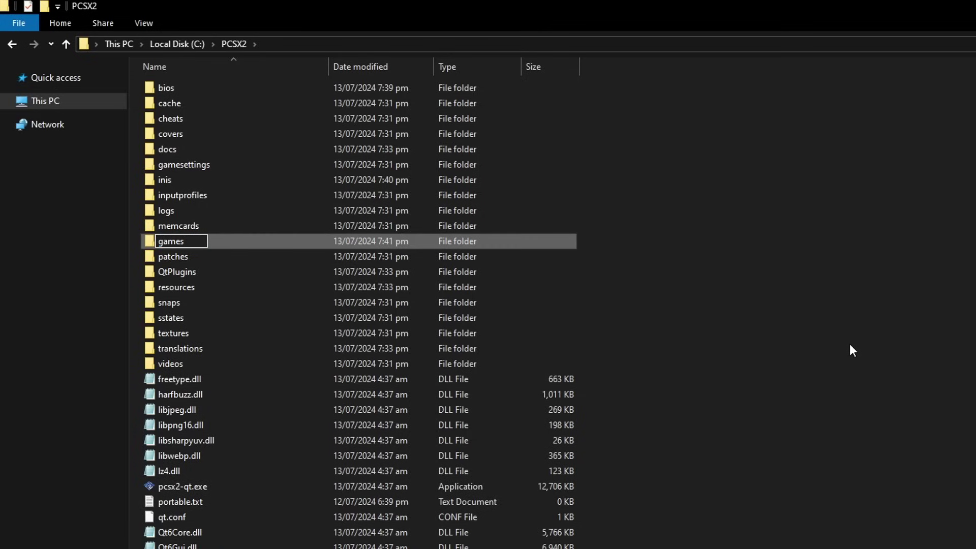
key("Return")
left_click(650, 206)
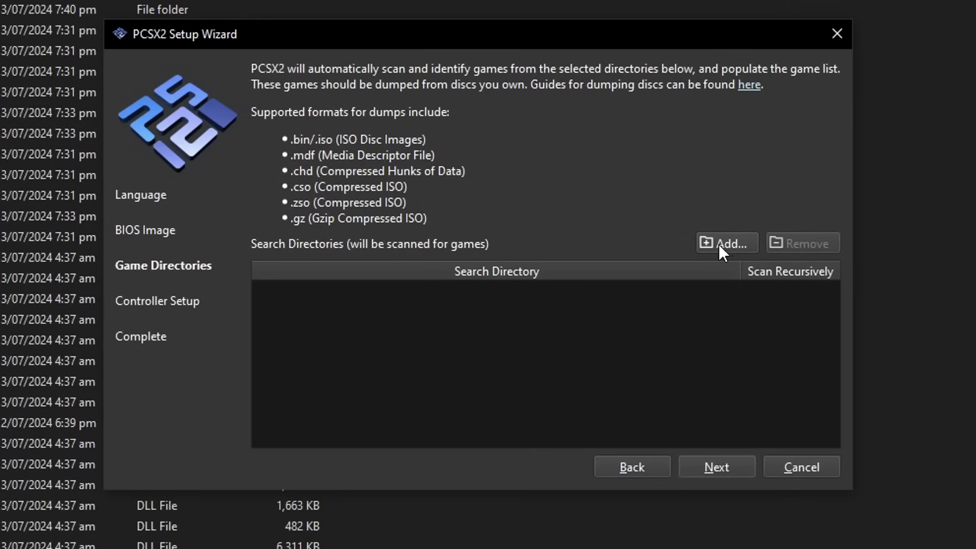
left_click(732, 244)
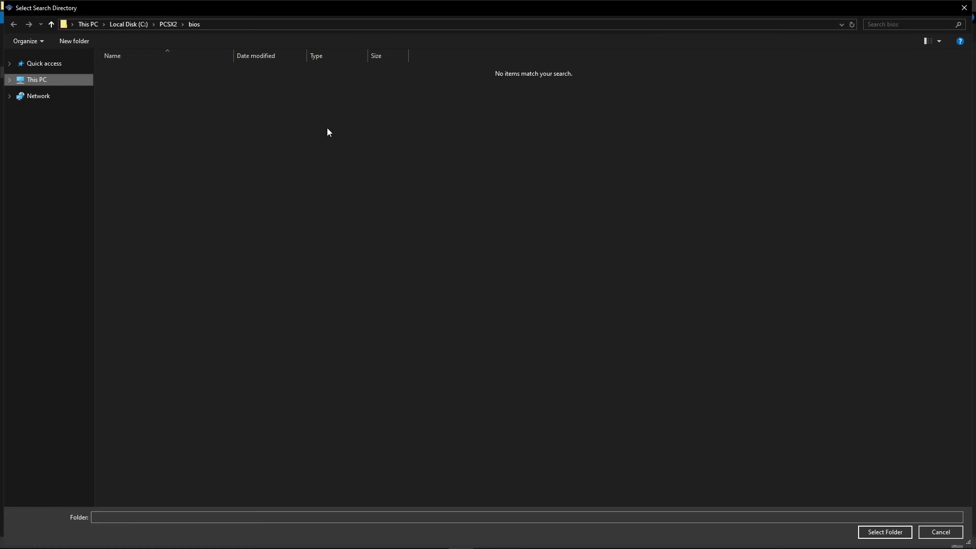
- Add C:\PCSX2\games as a recursively scanned search directory and continue to Controller Setup
left_click(169, 25)
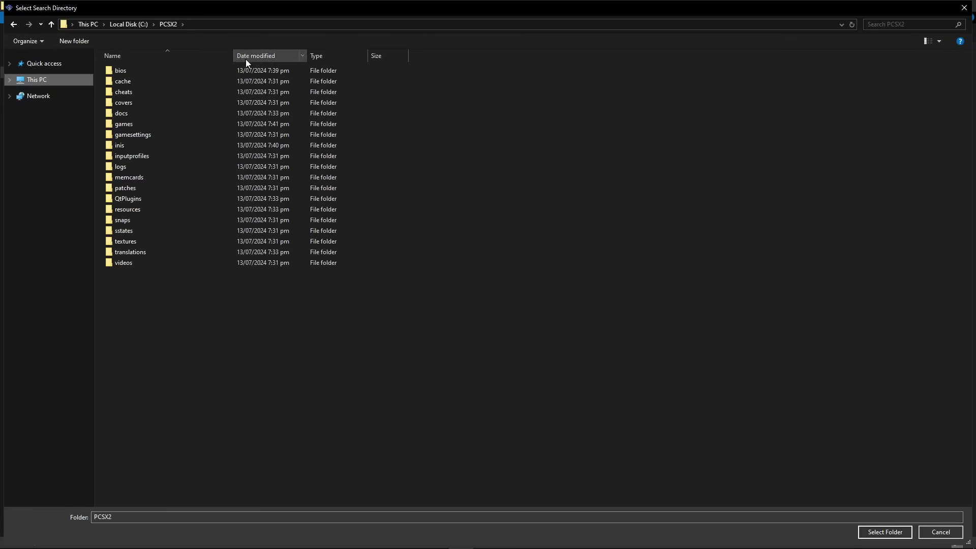
left_click(136, 125)
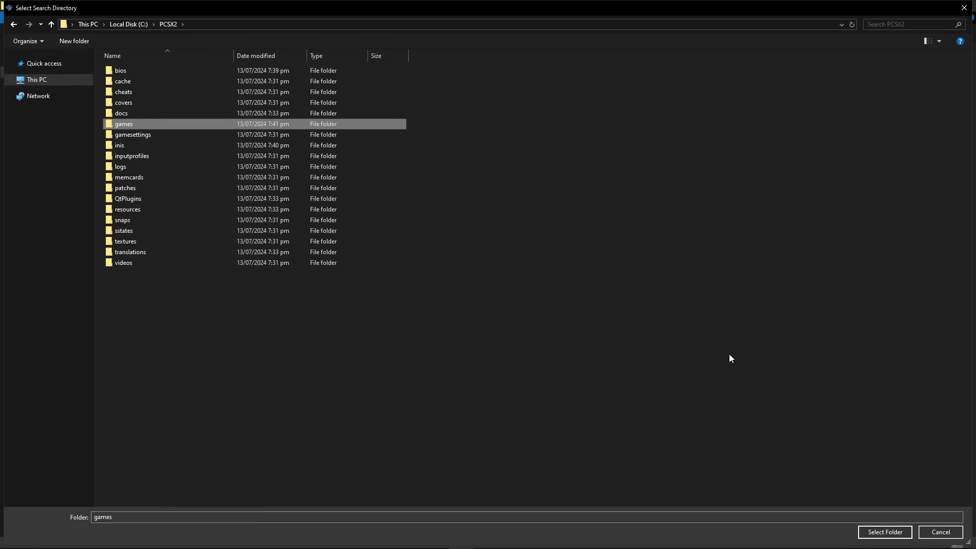
left_click(883, 531)
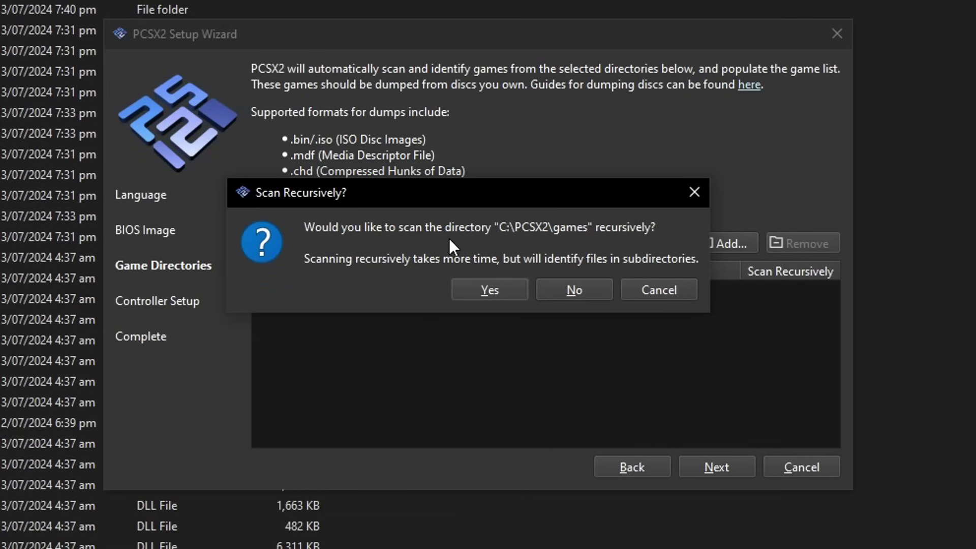
left_click(499, 293)
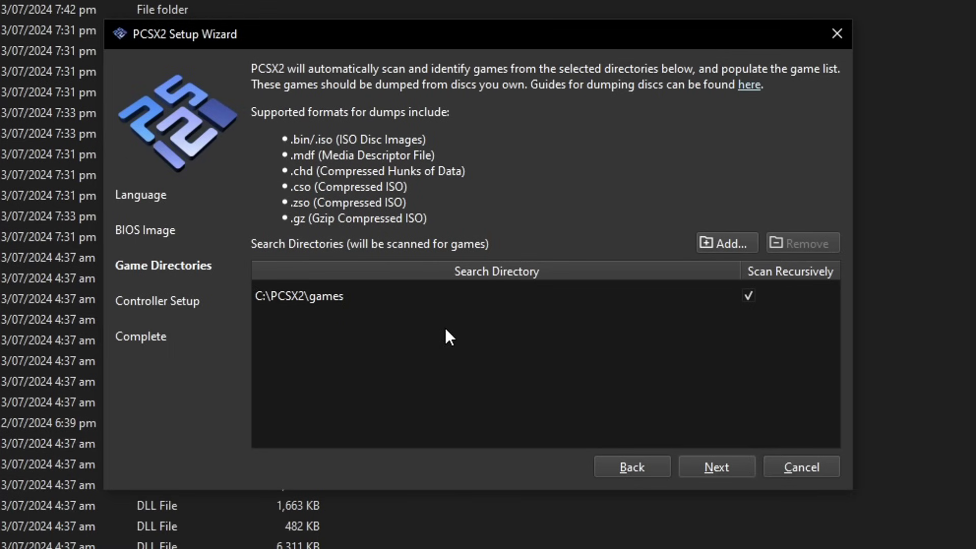
left_click(718, 468)
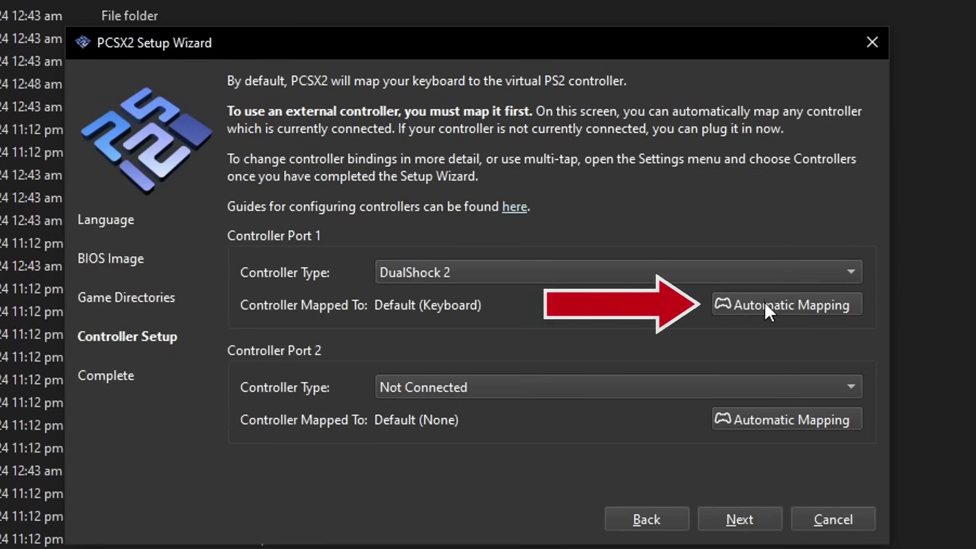
- Automatically map Port 1 to the SDL-0 XInput controller
left_click(783, 304)
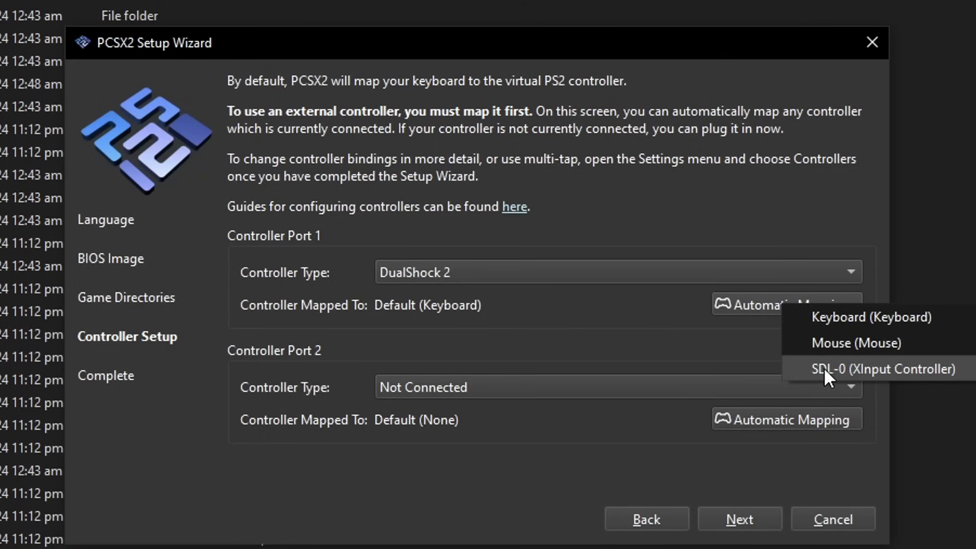
left_click(846, 370)
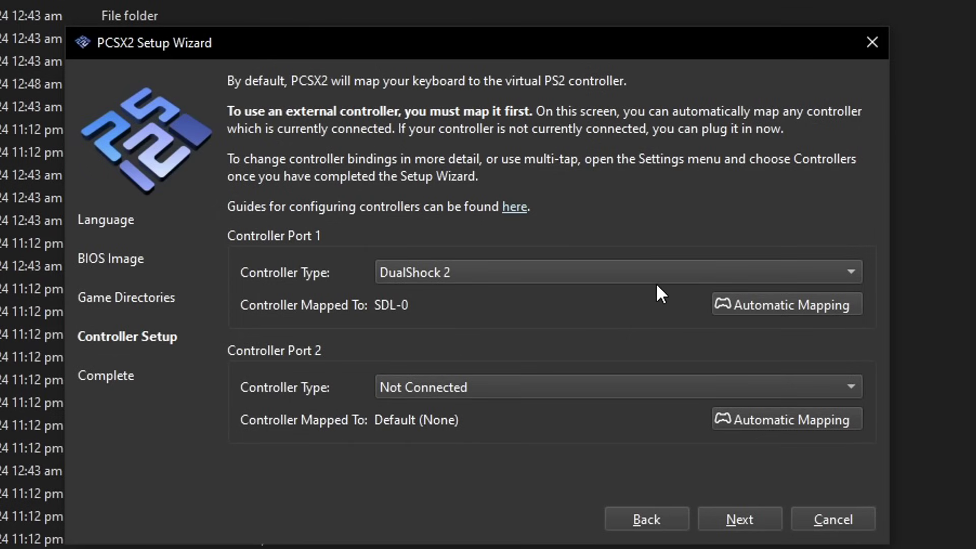
left_click(752, 316)
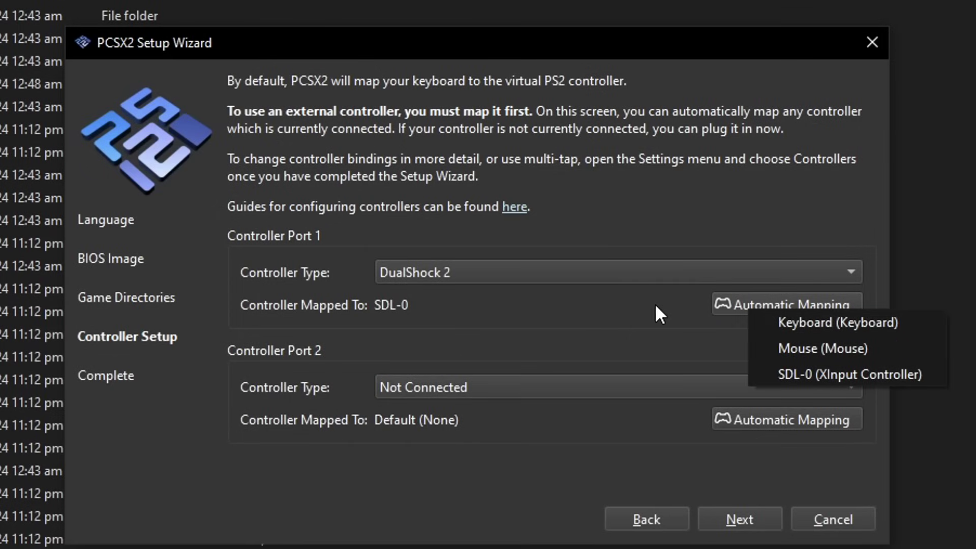
left_click(595, 311)
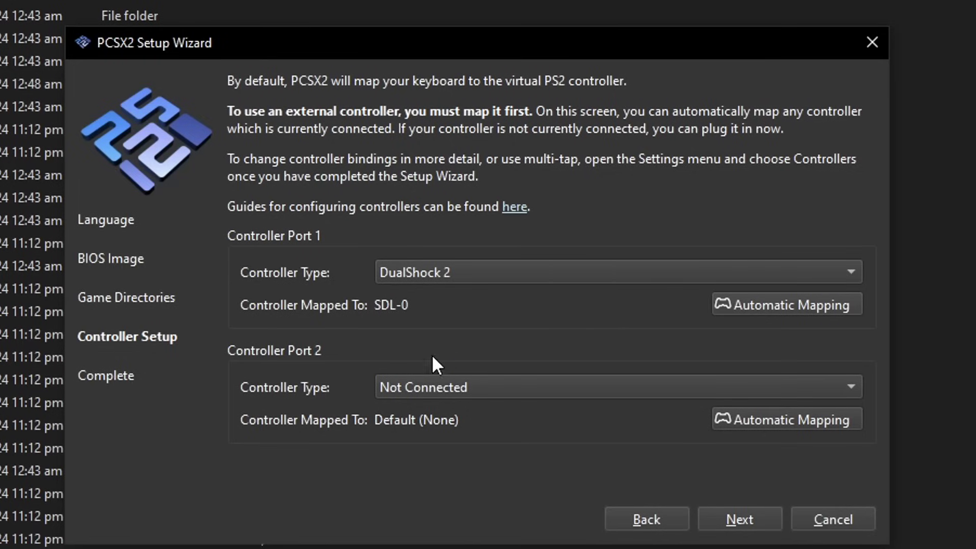
- Make Port 2 a DualShock 2 mapped to SDL-0 and advance to Setup Complete
left_click(462, 385)
left_click(455, 414)
left_click(806, 419)
left_click(795, 480)
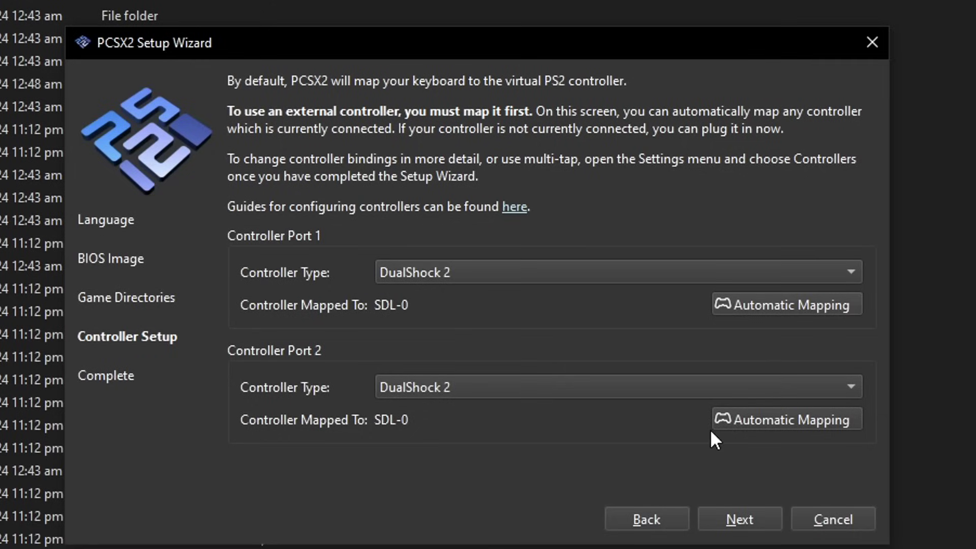
left_click(738, 516)
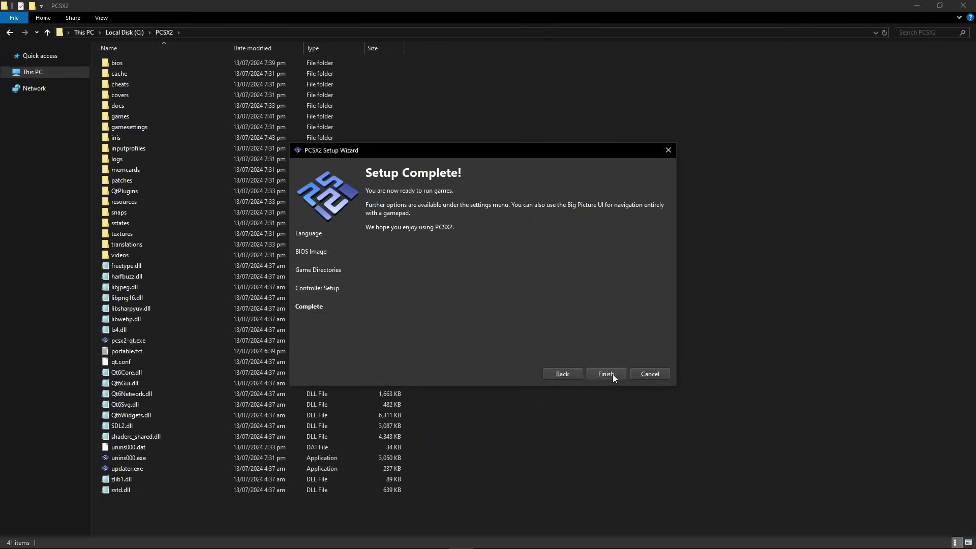
- Close the wizard, check that C:\PCSX2\games holds Black.iso and Gran Turismo 4.iso, then restore PCSX2
left_click(611, 374)
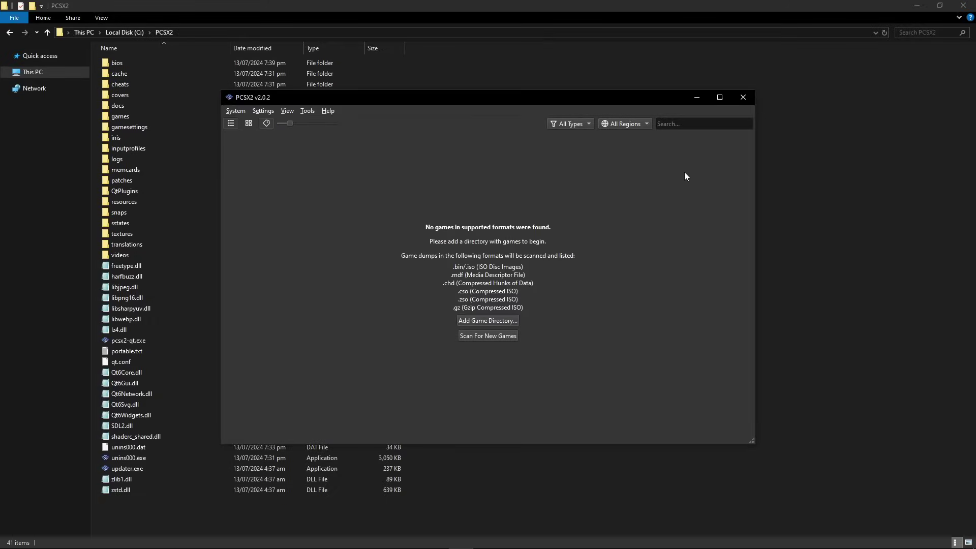
left_click(720, 98)
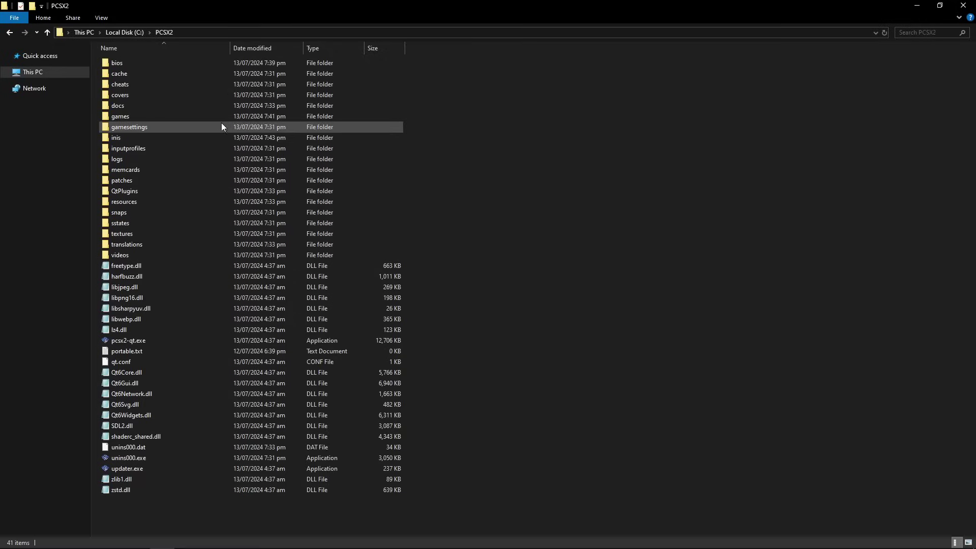
left_click(153, 117)
double_click(177, 118)
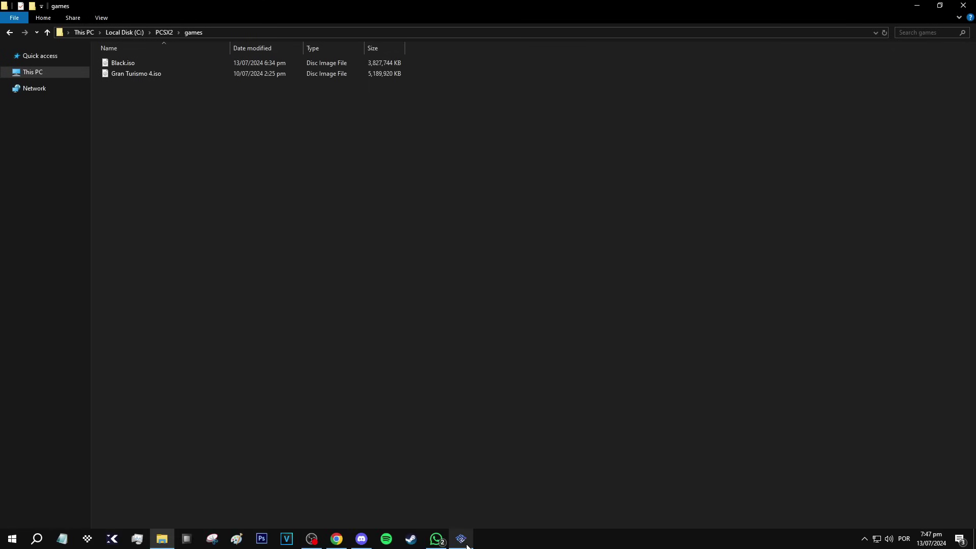
left_click(466, 545)
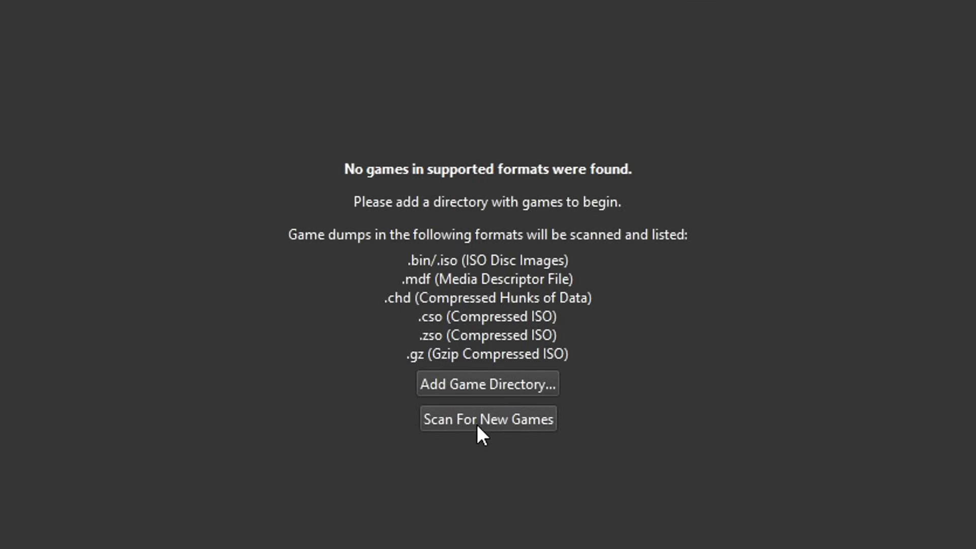
- Scan for new games so Black (SLUS-21376) and Gran Turismo 4 (SCUS-97328) get listed
left_click(490, 423)
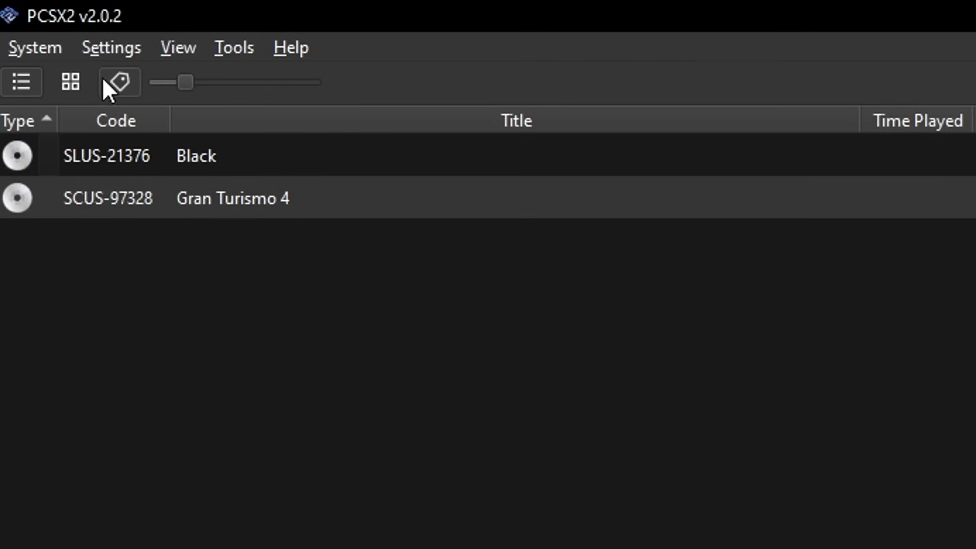
left_click(109, 48)
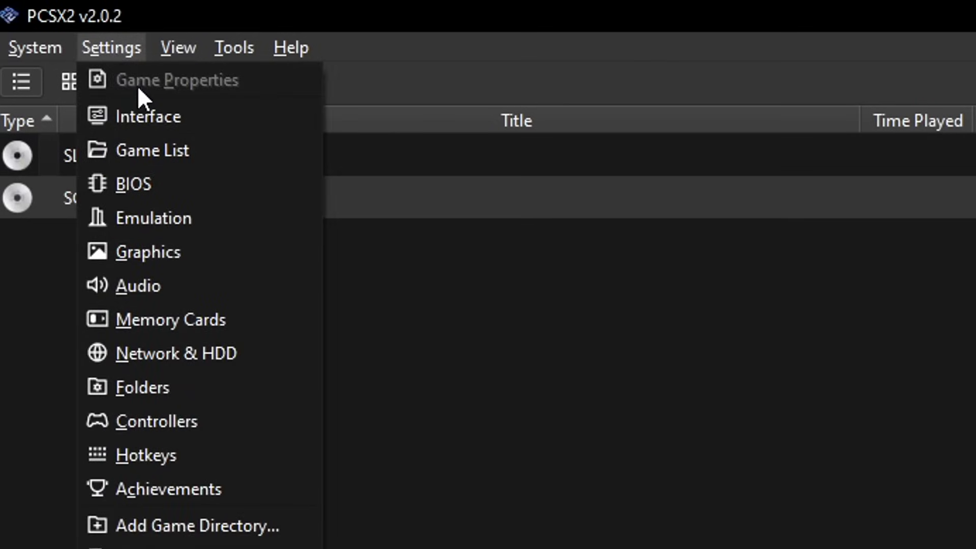
- Review the Interface settings, enable BIOS Fast Boot, and move on to the Emulation page
left_click(194, 127)
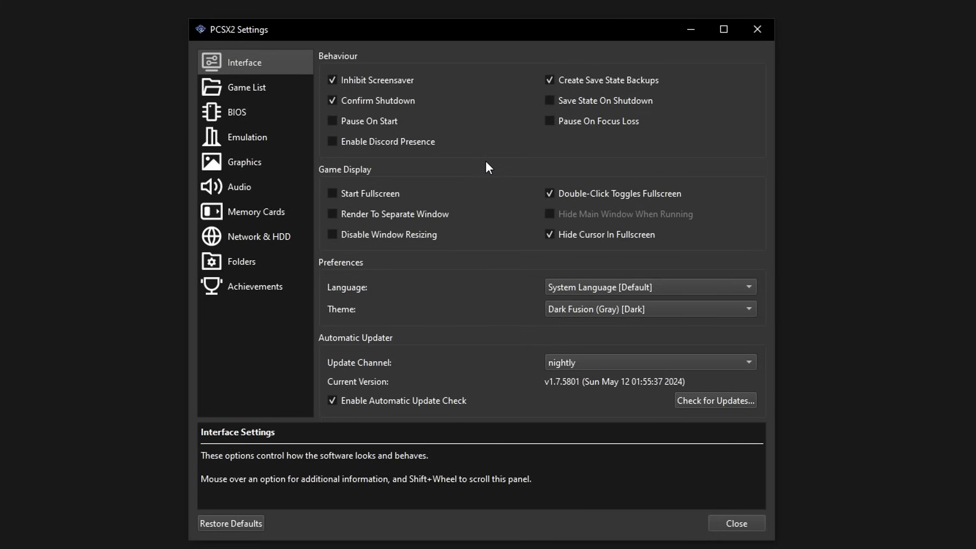
left_click(242, 115)
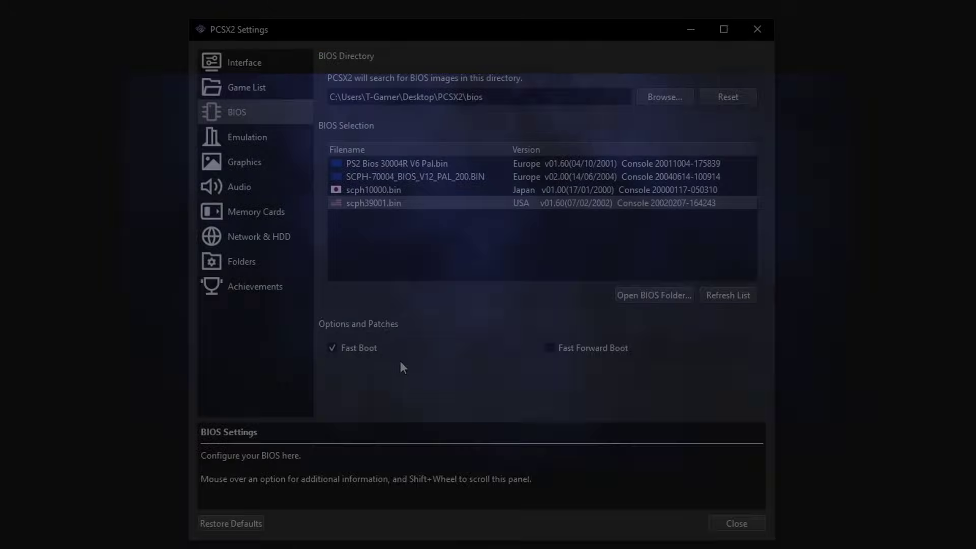
left_click(349, 351)
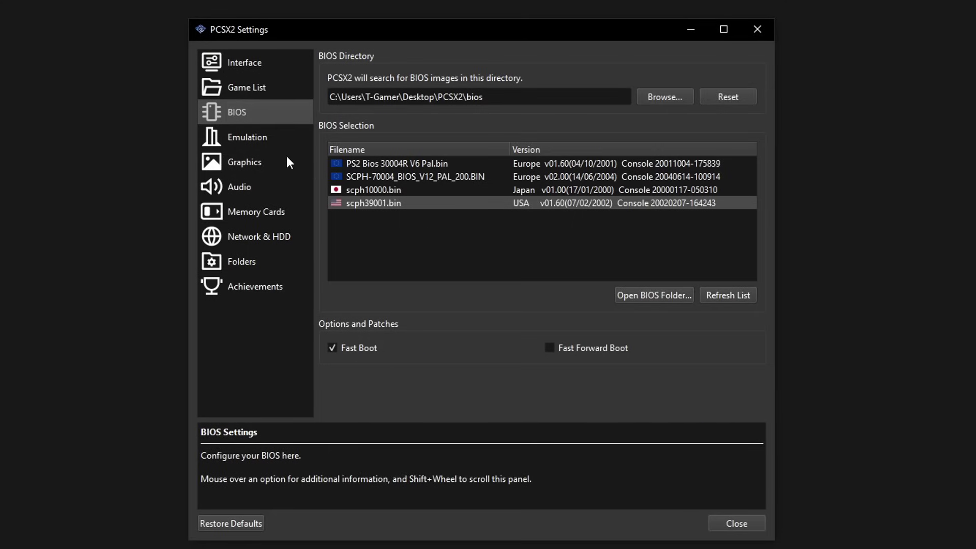
left_click(250, 143)
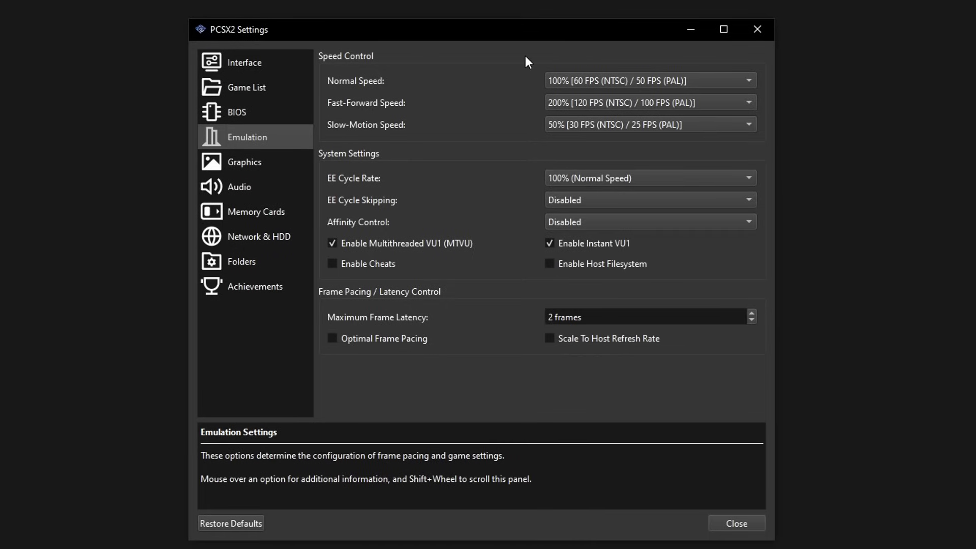
mouse_move(613, 91)
- In Graphics settings, choose the Vulkan renderer and the NVIDIA GeForce RTX 3070 adapter
left_click(250, 165)
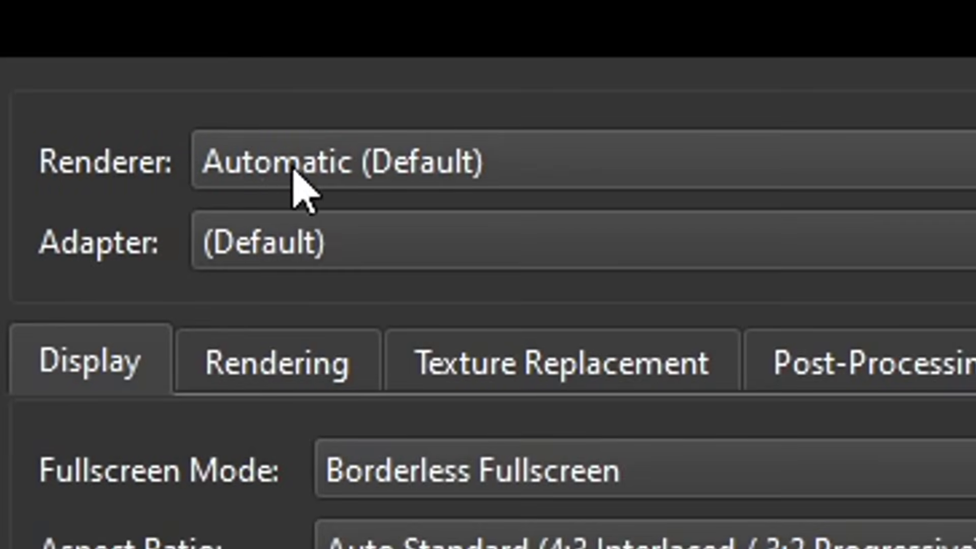
left_click(356, 162)
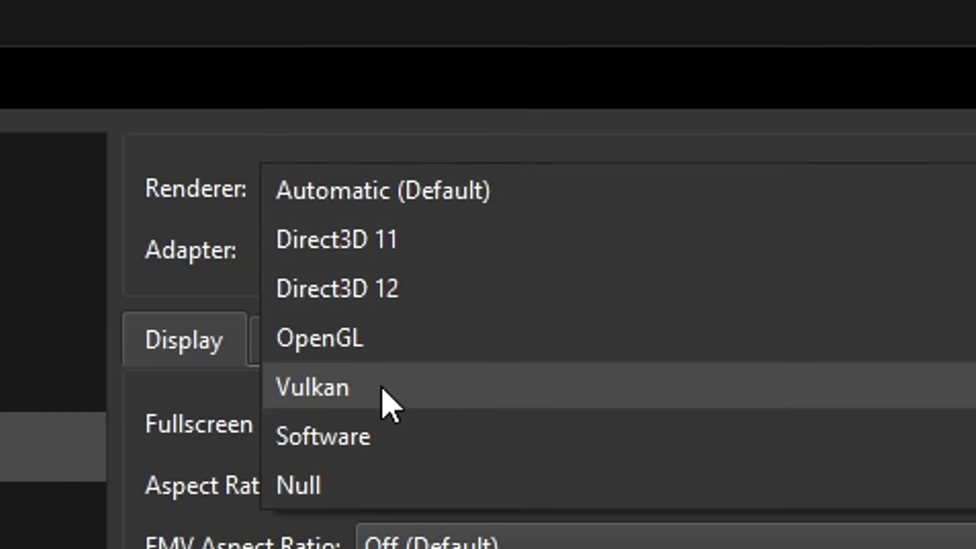
left_click(389, 401)
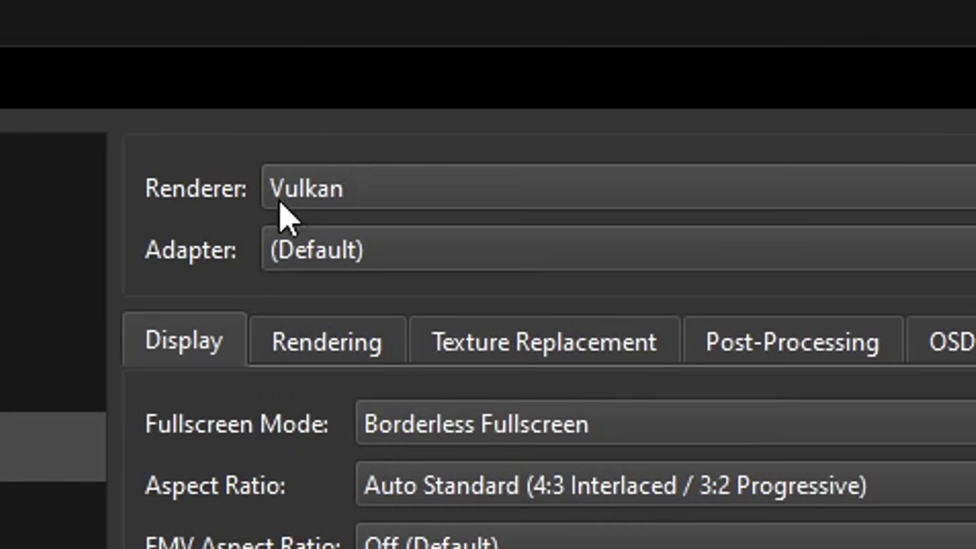
left_click(382, 252)
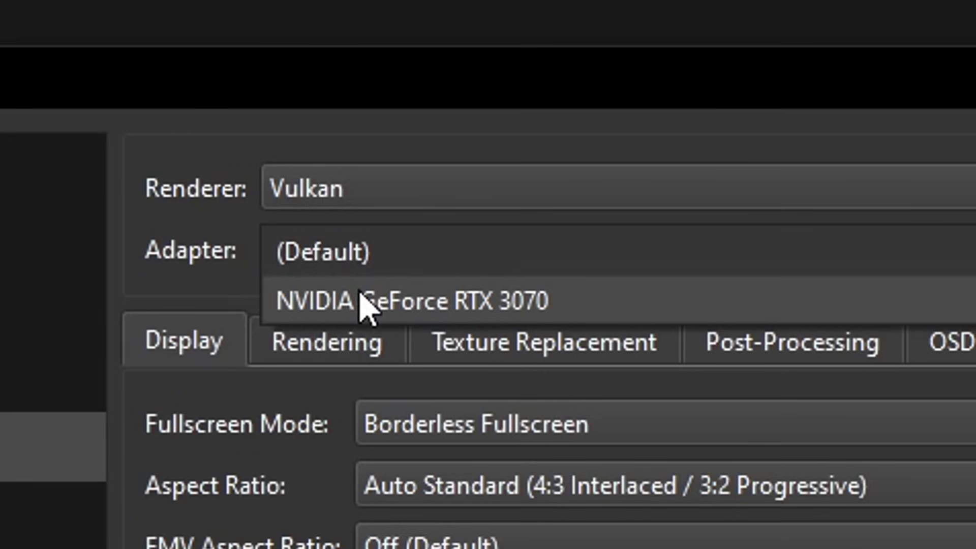
left_click(577, 316)
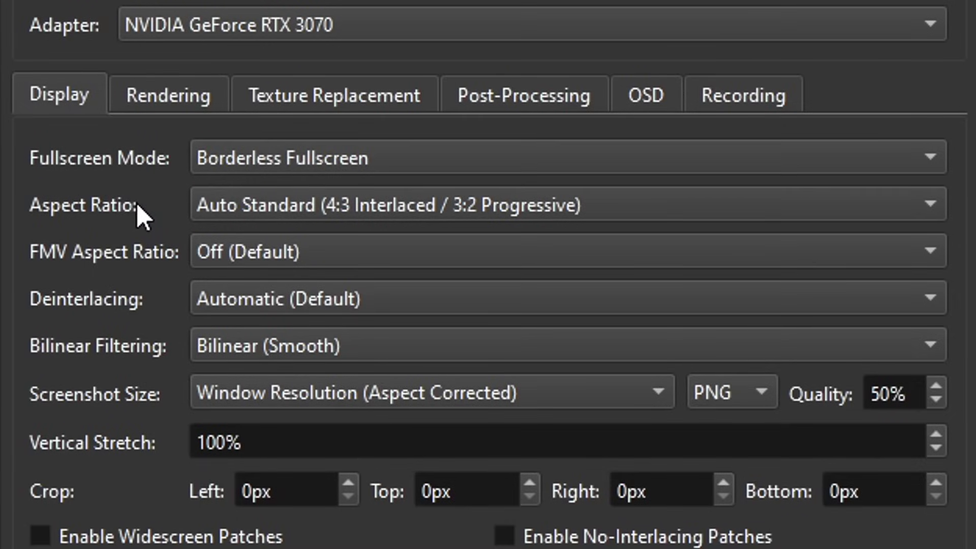
left_click(287, 206)
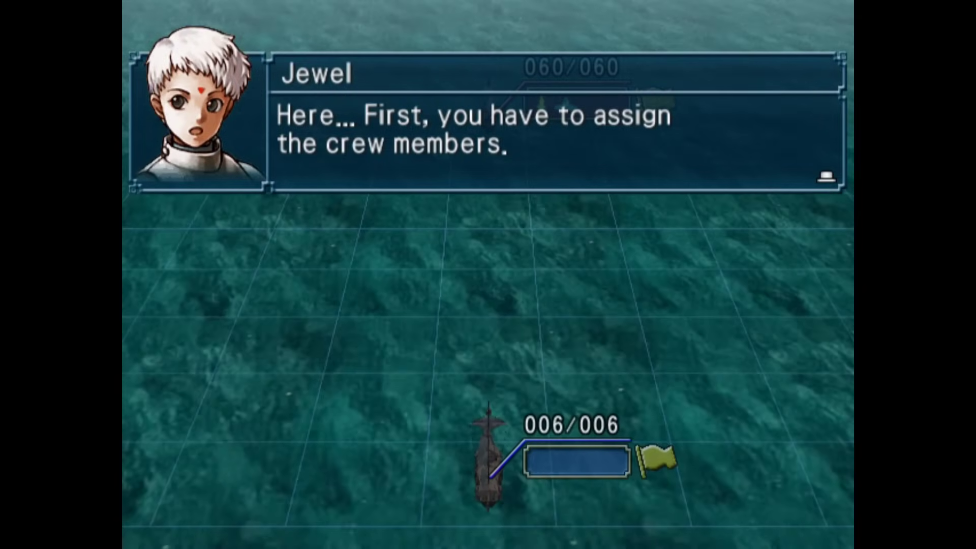
- Advance the game's dialogue two lines, past Snowe's explanation of the naval battle
key("Return")
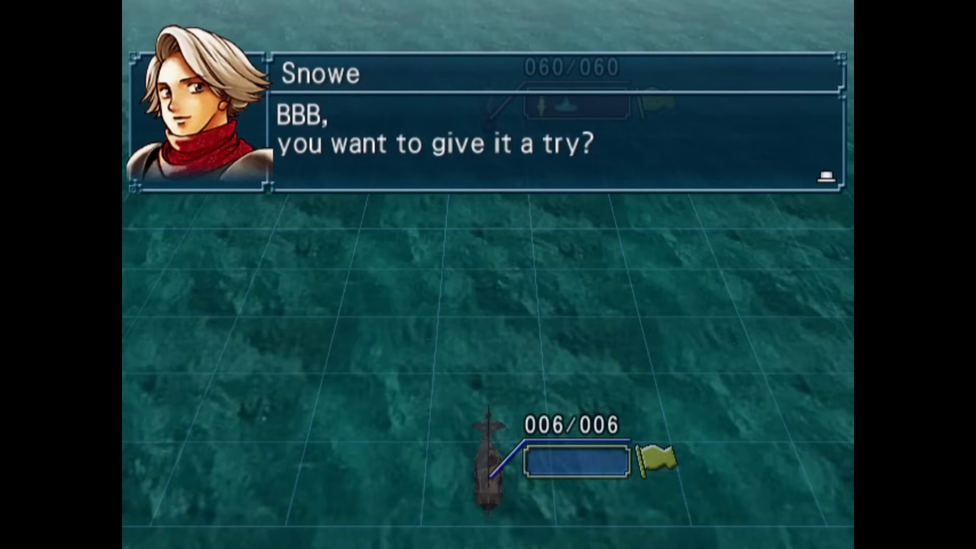
key("Return")
key("Return")
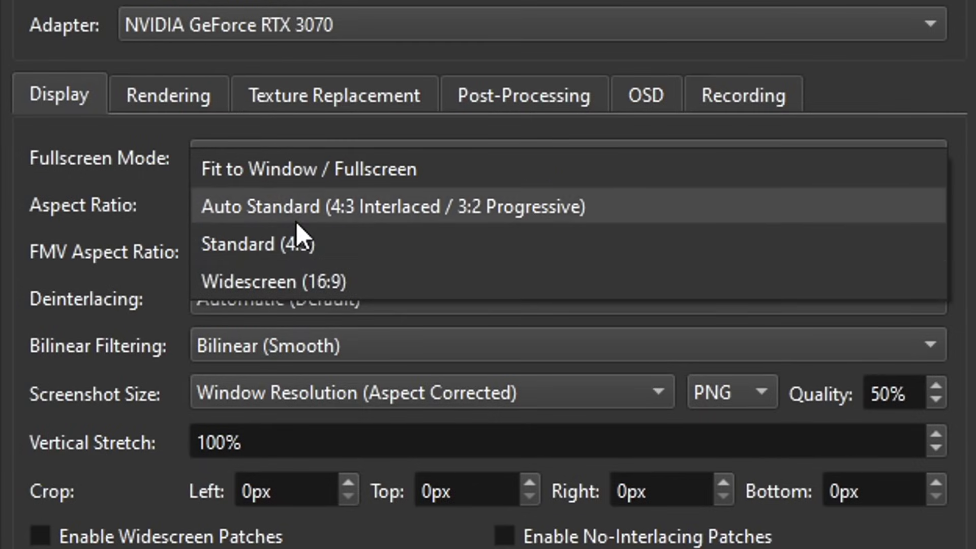
left_click(228, 206)
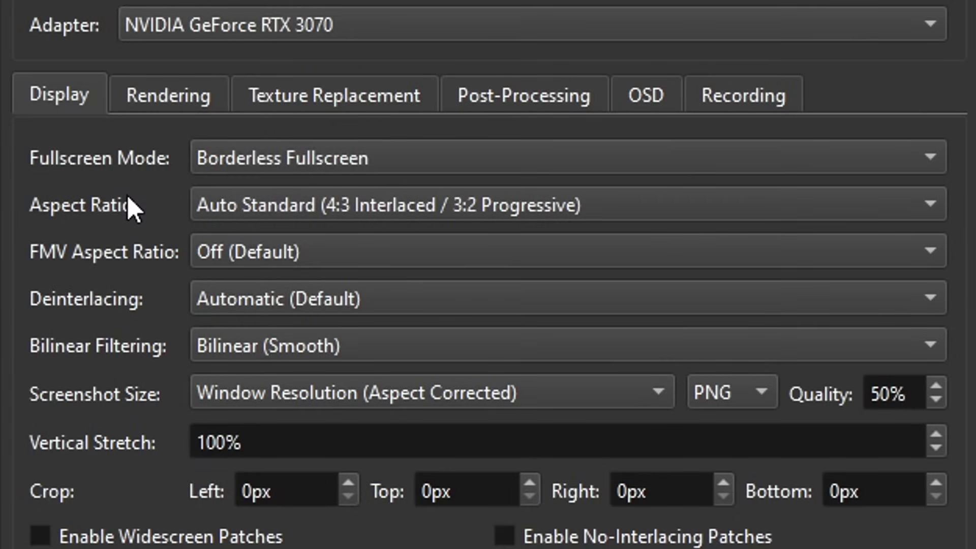
left_click(300, 206)
left_click(236, 203)
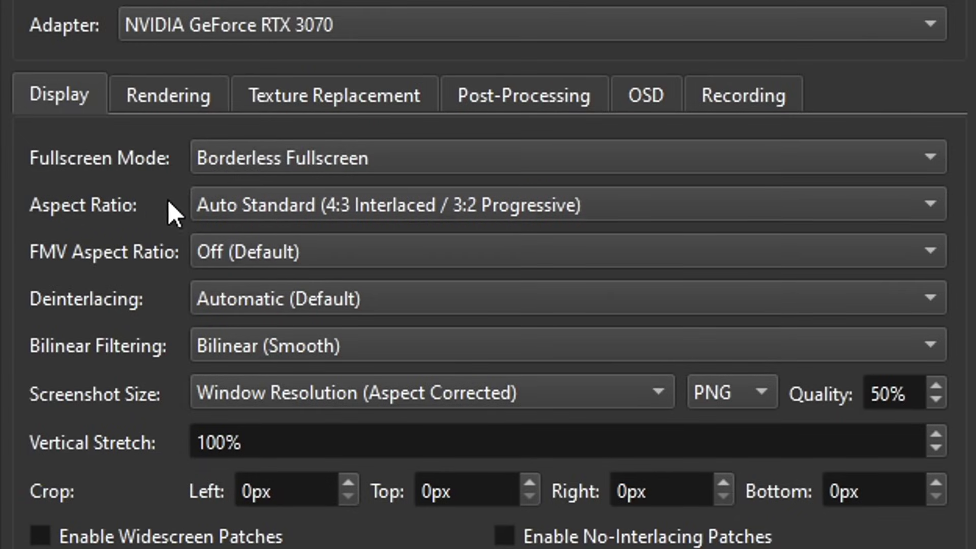